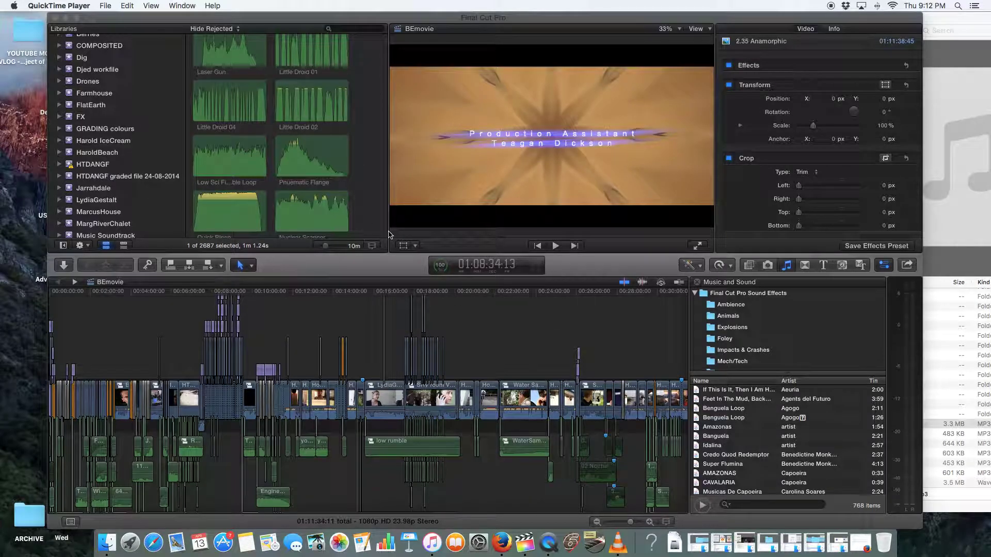
pyautogui.click(334, 317)
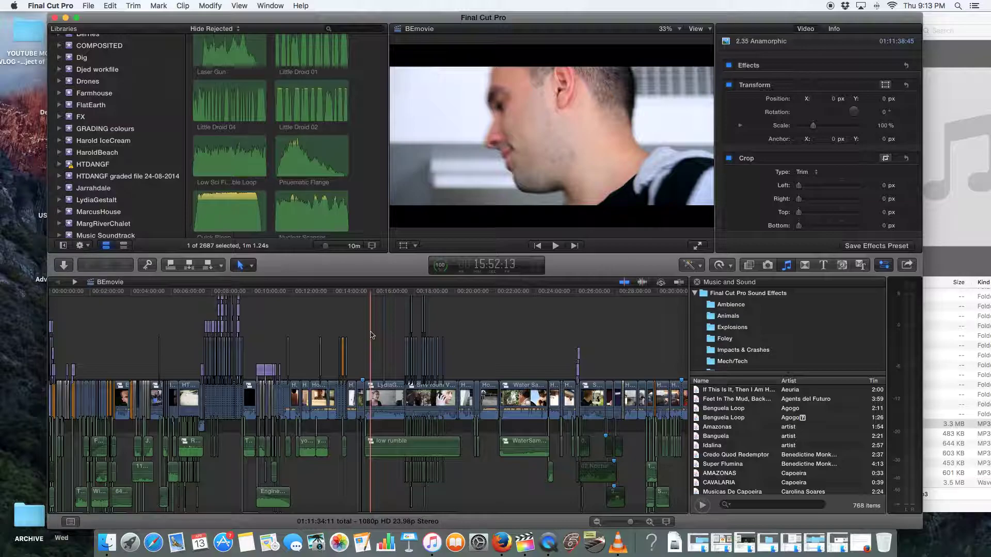
pyautogui.scroll(4, 371, 335)
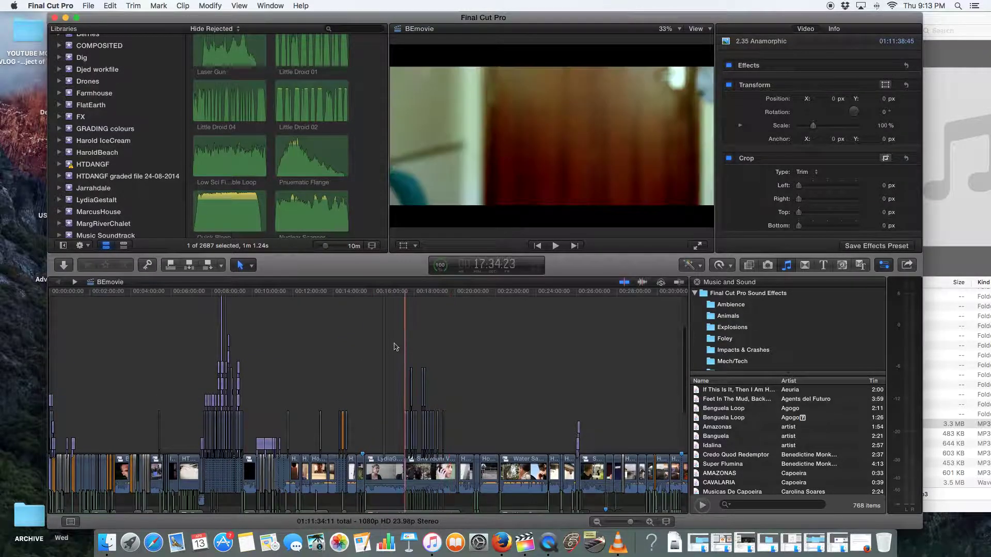
pyautogui.scroll(-3, 394, 346)
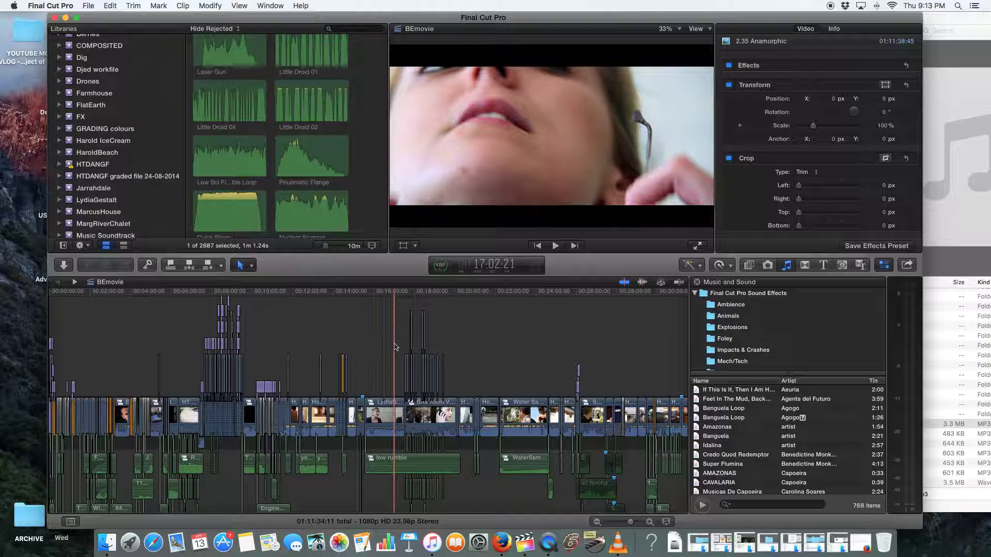
pyautogui.hscroll(-2, 472, 346)
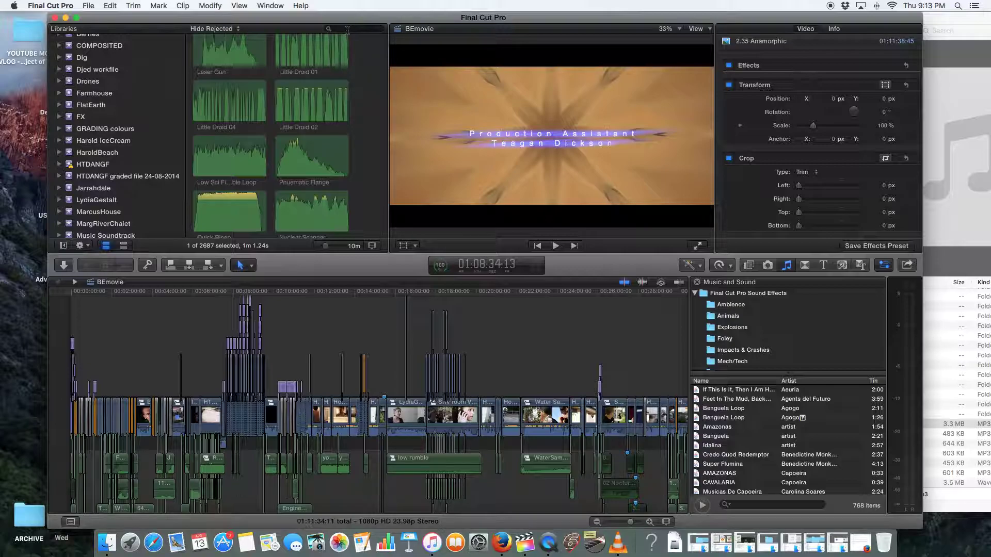
# Step: Filter the browser clips by "missing" and select the 98 Track 98 and 65 Distant Pain clips together
pyautogui.scroll(10, 337, 89)
pyautogui.scroll(10, 337, 89)
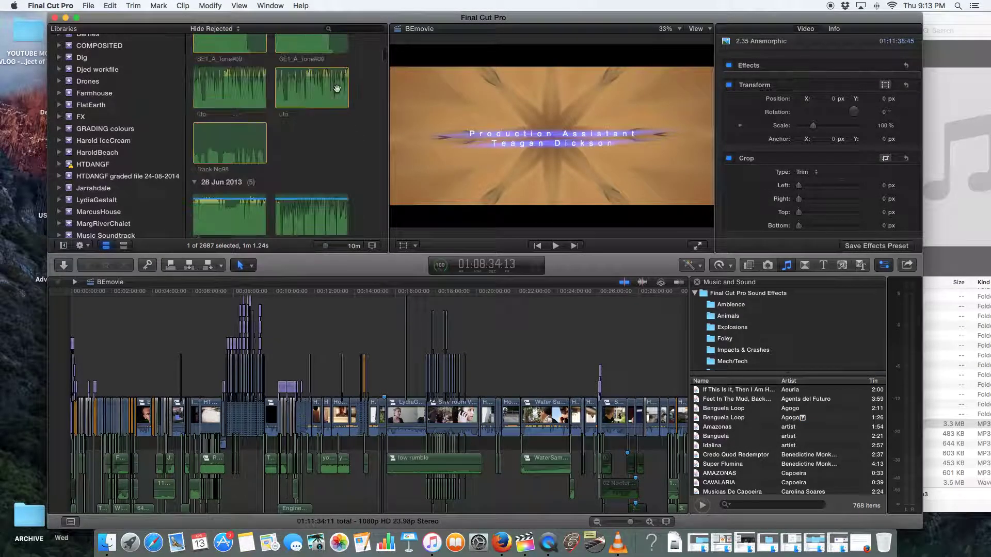
pyautogui.click(346, 29)
pyautogui.write('missing')
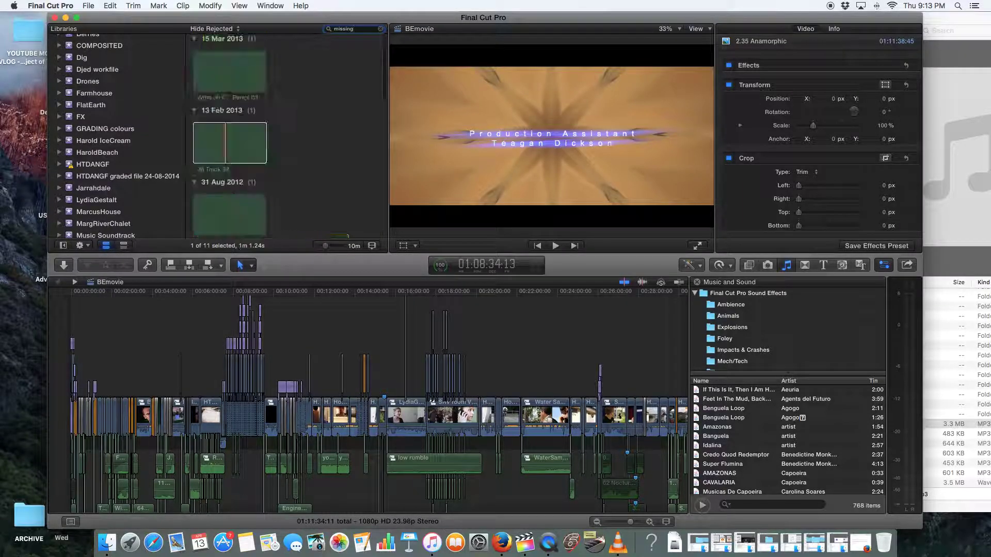
pyautogui.click(248, 137)
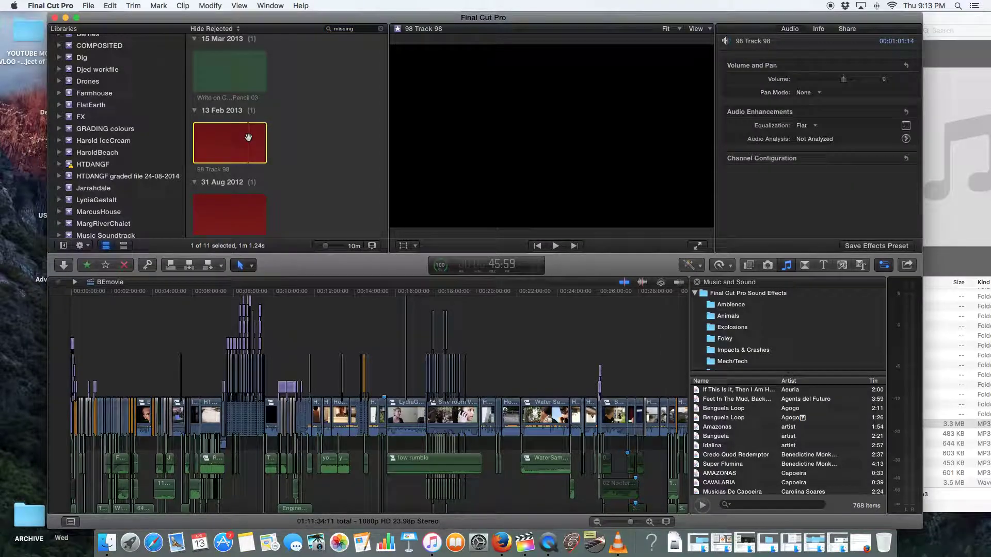
pyautogui.scroll(-2, 232, 220)
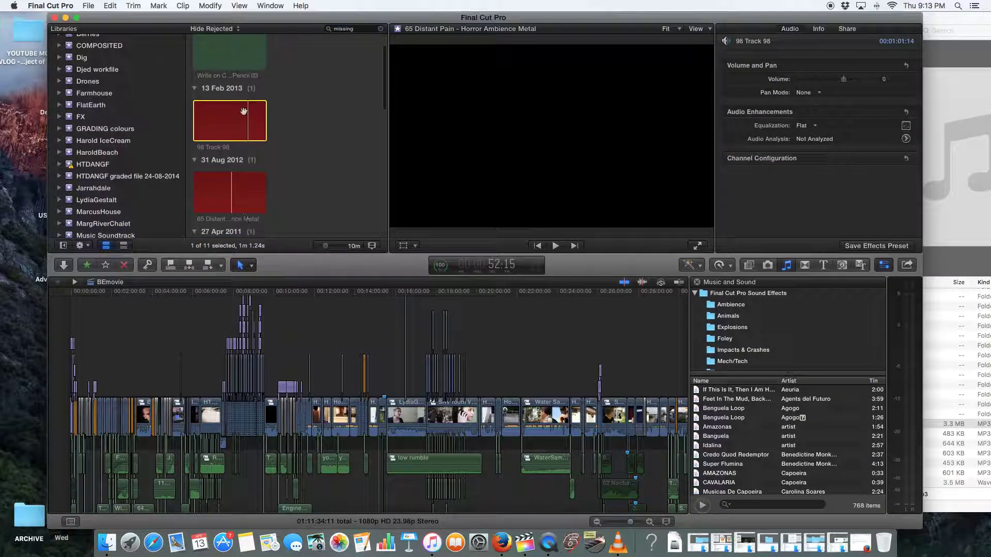
pyautogui.keyDown('super'); pyautogui.click(225, 189); pyautogui.keyUp('super')
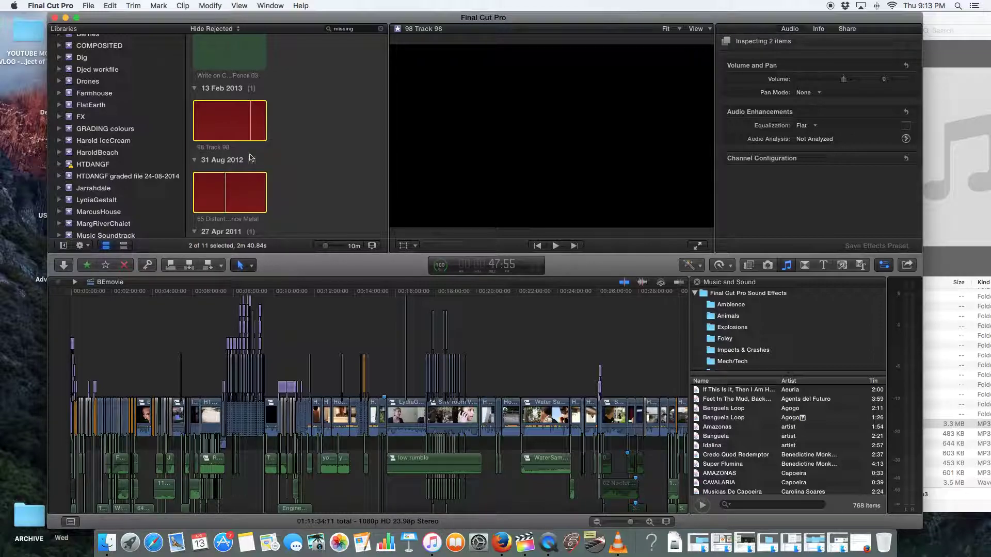
pyautogui.click(597, 325)
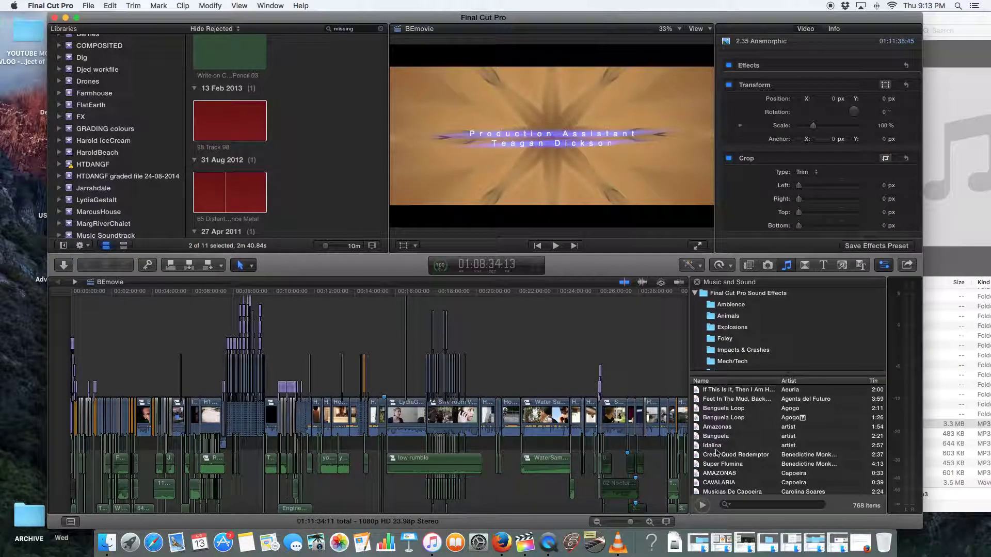
# Step: Switch to the SFX SOUND EFFECTS window in Finder, view the shared ICG computer's folders, and close the window
pyautogui.click(937, 21)
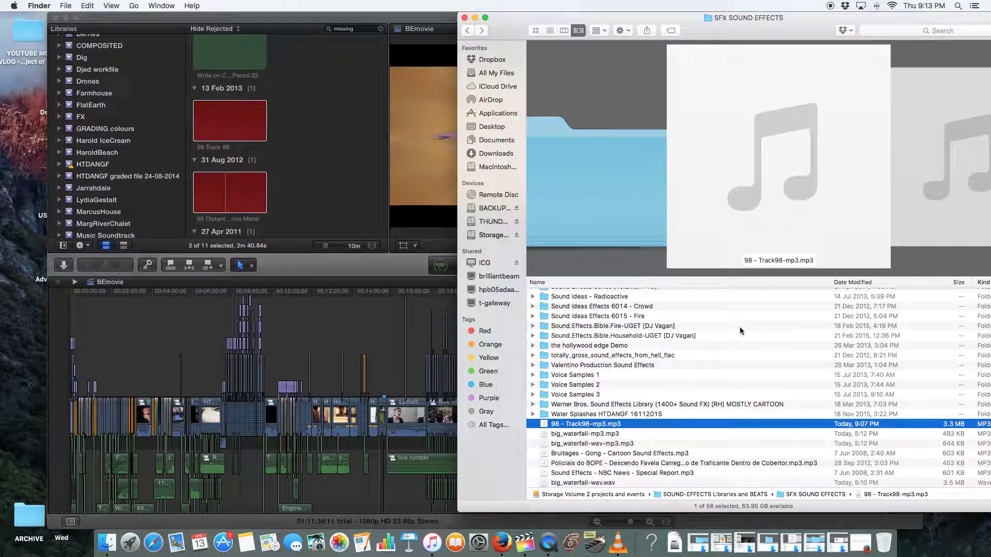
pyautogui.moveTo(497, 22); pyautogui.dragTo(571, 20)
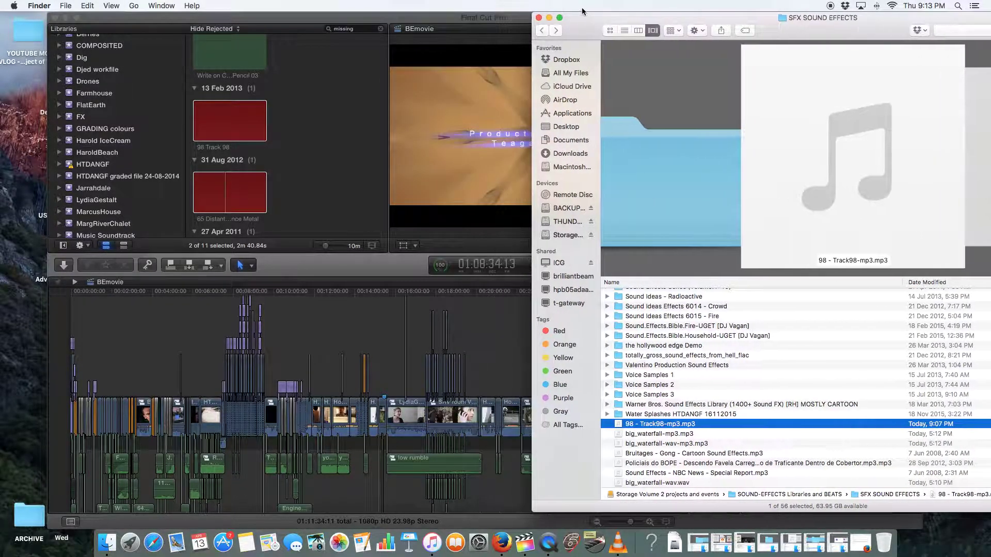
pyautogui.click(566, 262)
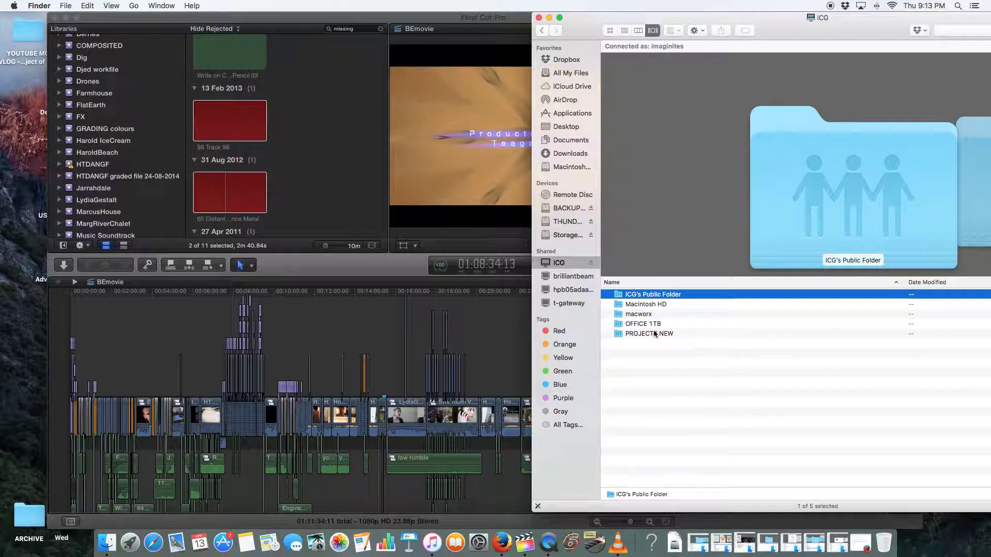
pyautogui.click(549, 18)
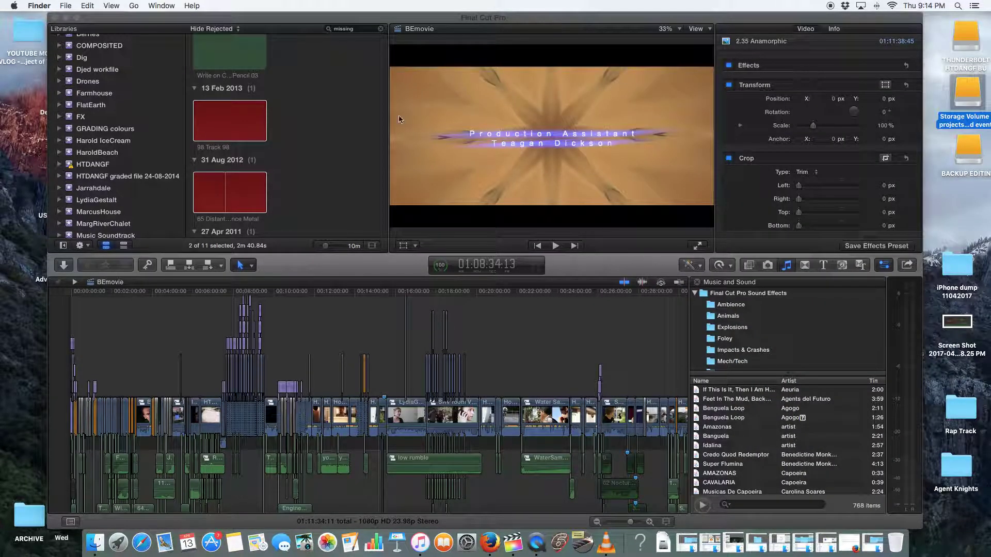
# Step: Reselect both red offline clips, 98 Track 98 and 65 Distant Pain, in the Final Cut Pro browser
pyautogui.click(239, 131)
pyautogui.click(239, 132)
pyautogui.keyDown('super'); pyautogui.click(240, 186); pyautogui.keyUp('super')
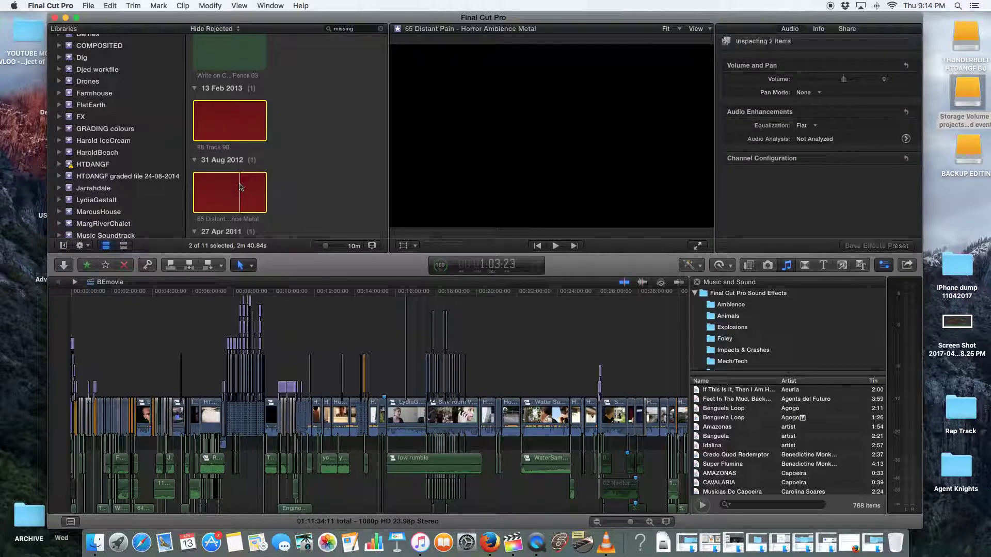
pyautogui.click(576, 344)
pyautogui.click(570, 348)
pyautogui.hscroll(5, 570, 348)
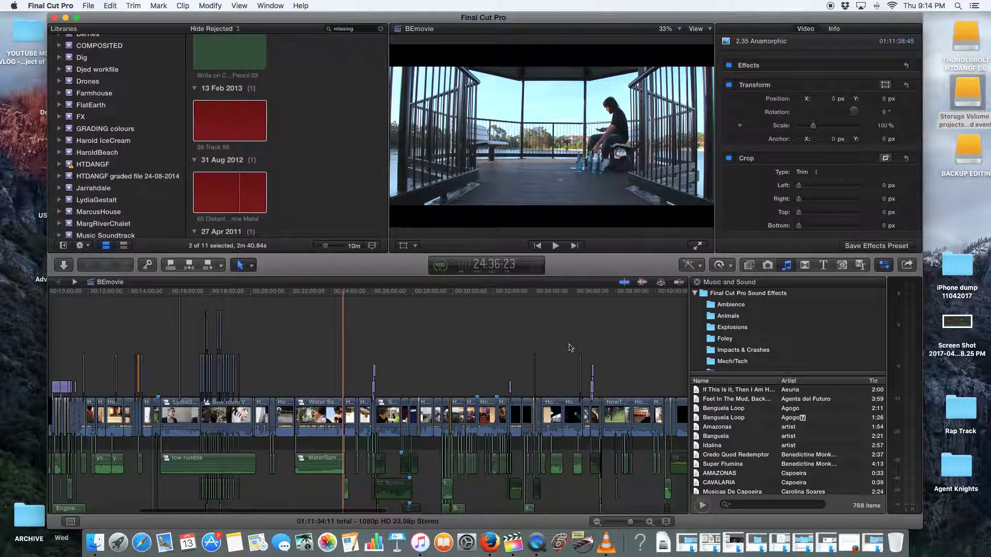
pyautogui.hscroll(5, 570, 347)
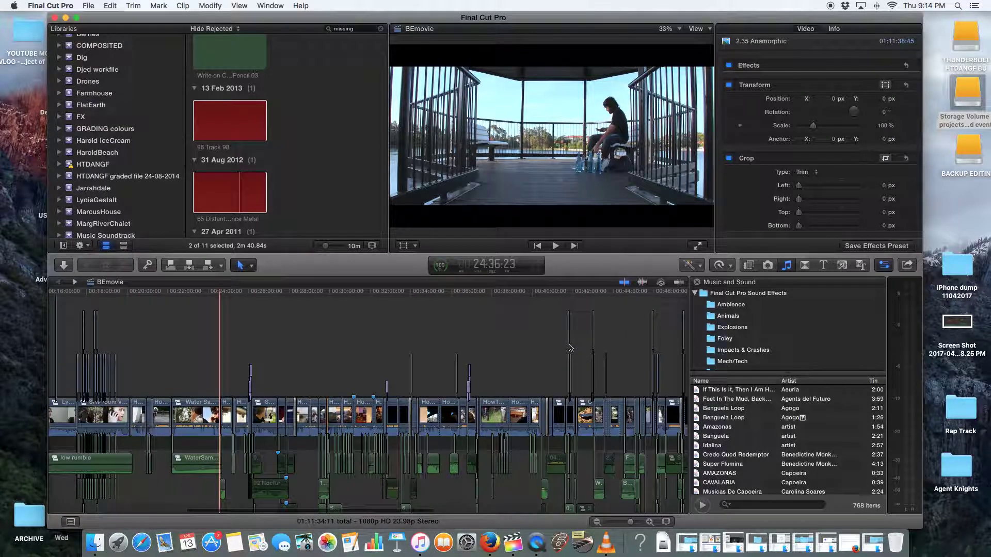
pyautogui.hscroll(-5, 571, 347)
pyautogui.click(604, 340)
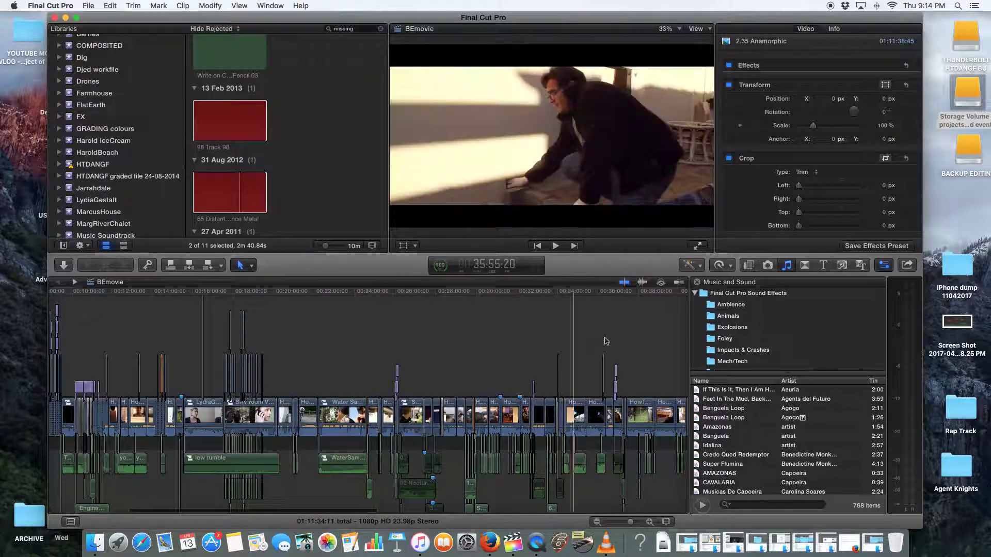
# Step: Open the 98 Track 98 browser clip in its own timeline
pyautogui.click(246, 120)
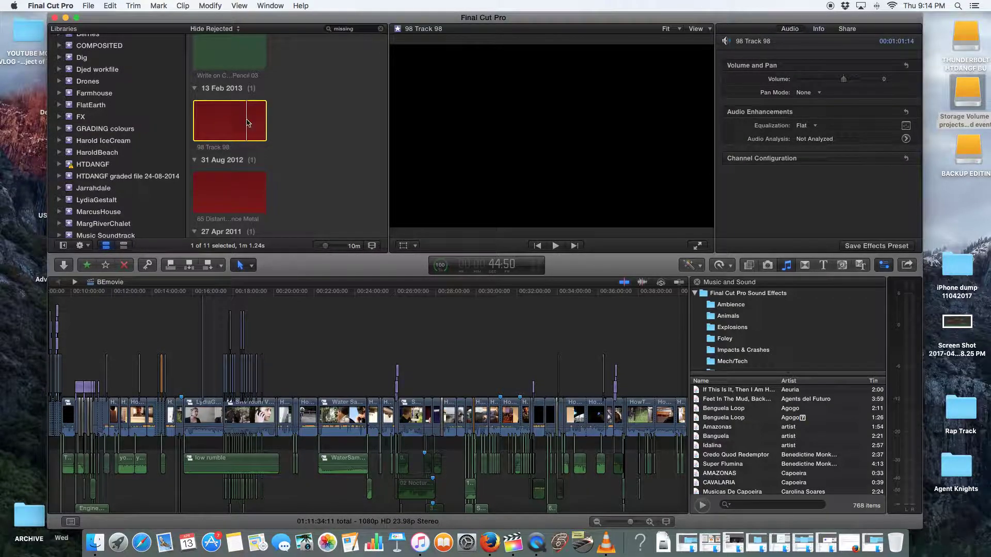
pyautogui.rightClick(246, 120)
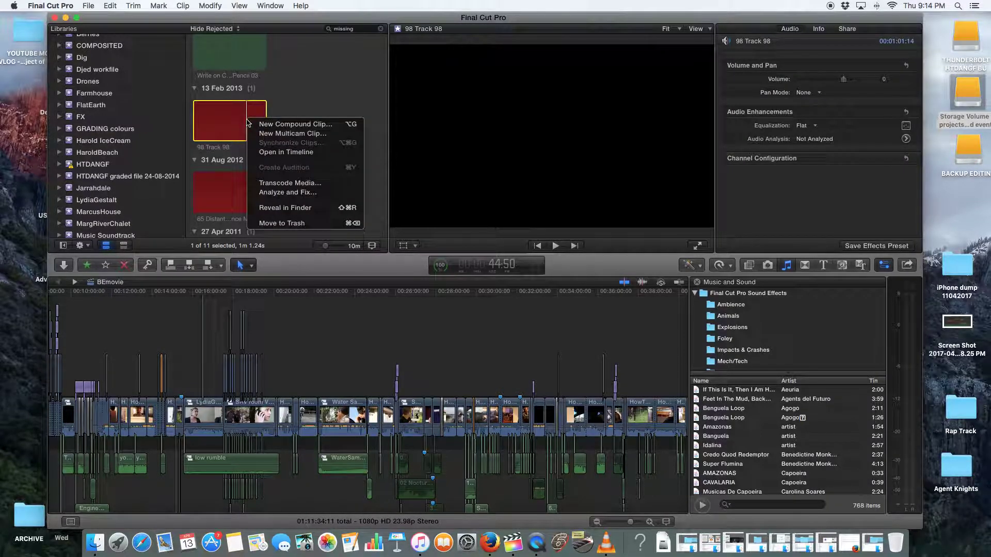
pyautogui.click(276, 151)
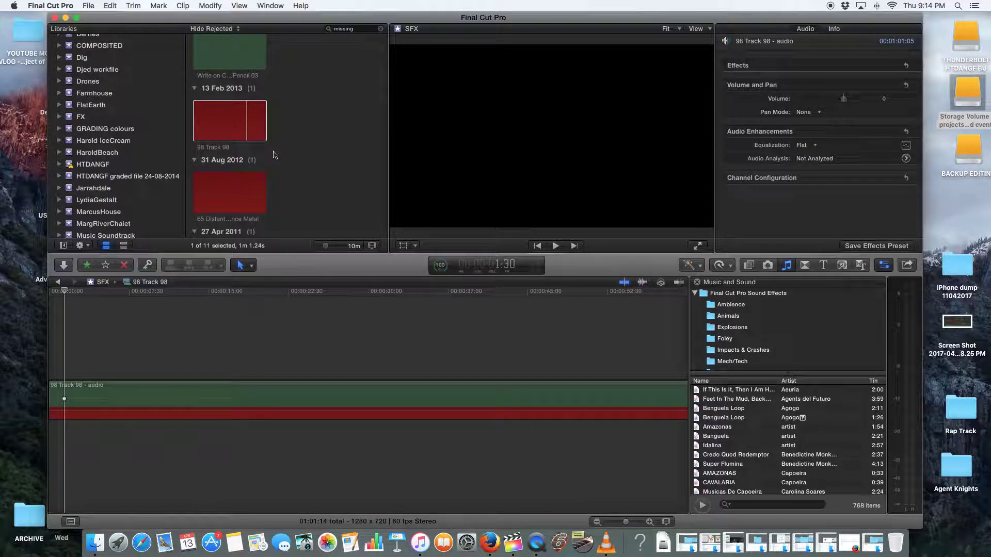
# Step: Try placing a marker on the 98 Track 98 audio at about 12:34 and remove it again
pyautogui.click(275, 395)
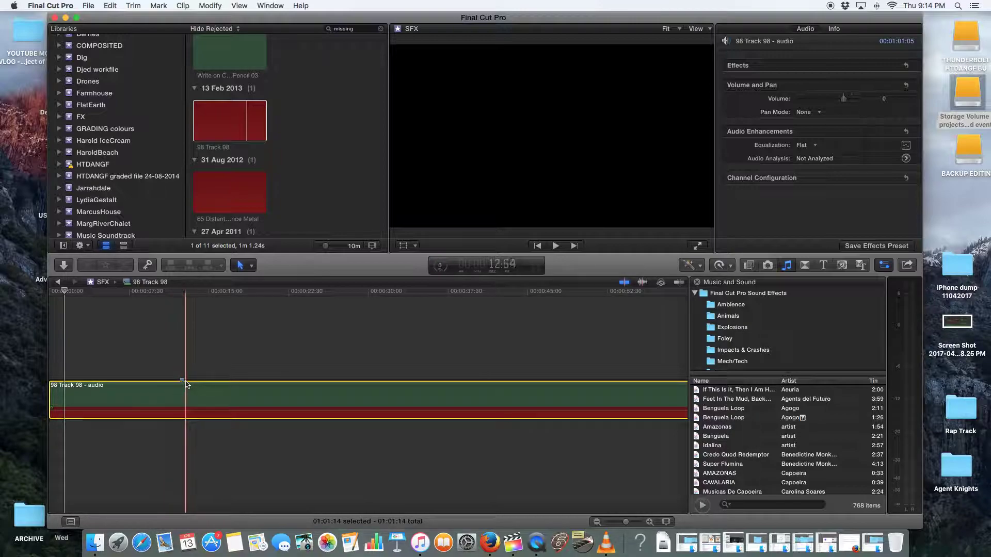
pyautogui.click(198, 372)
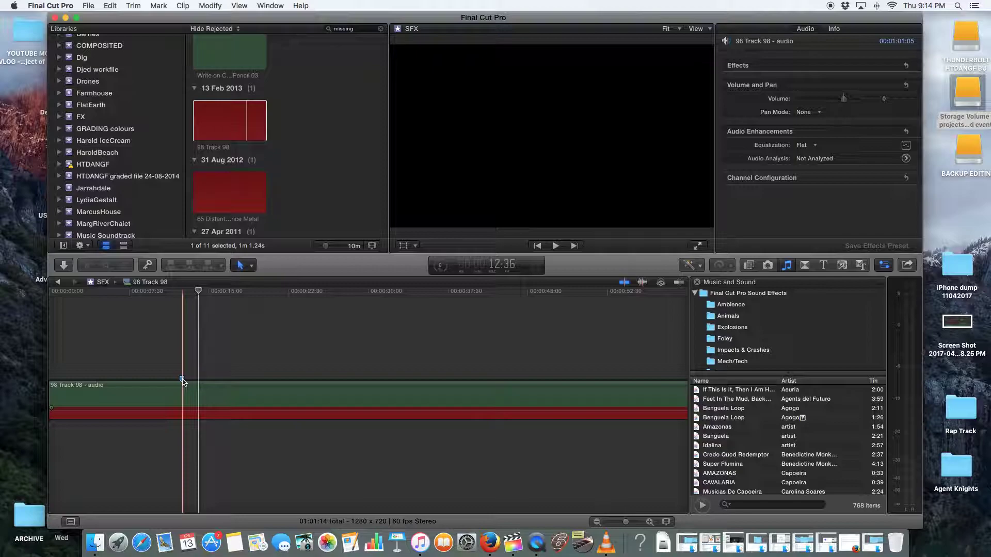
pyautogui.click(182, 381)
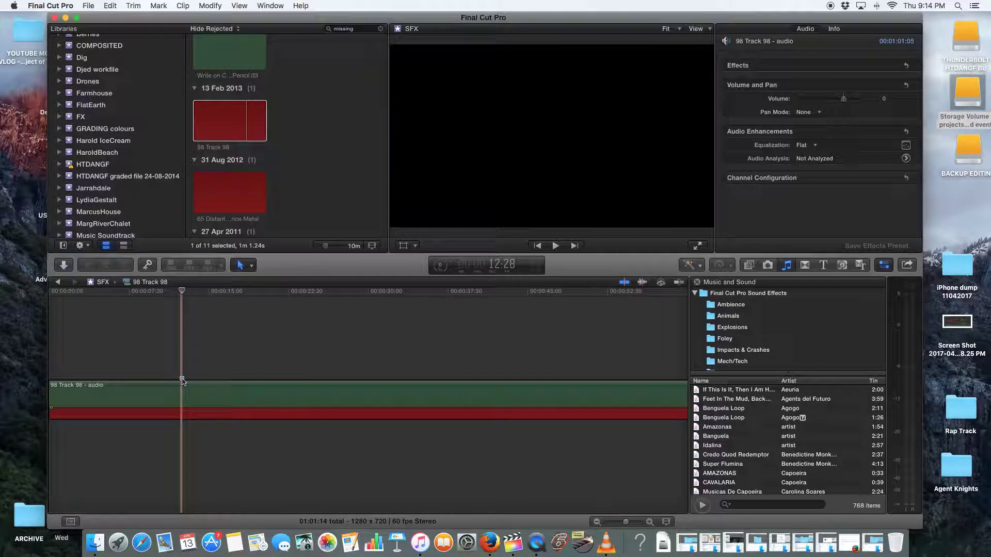
pyautogui.press('m')
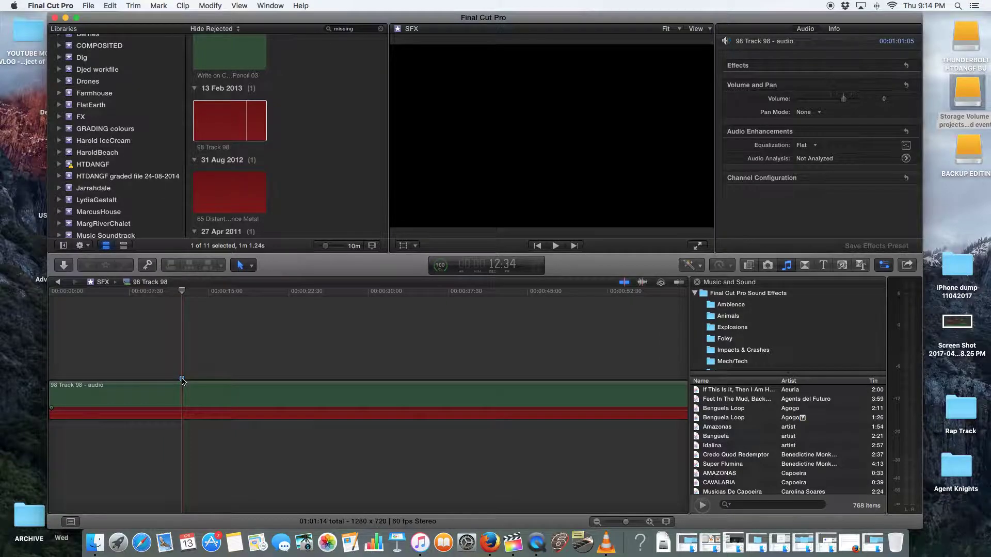
pyautogui.press('m')
pyautogui.click(240, 356)
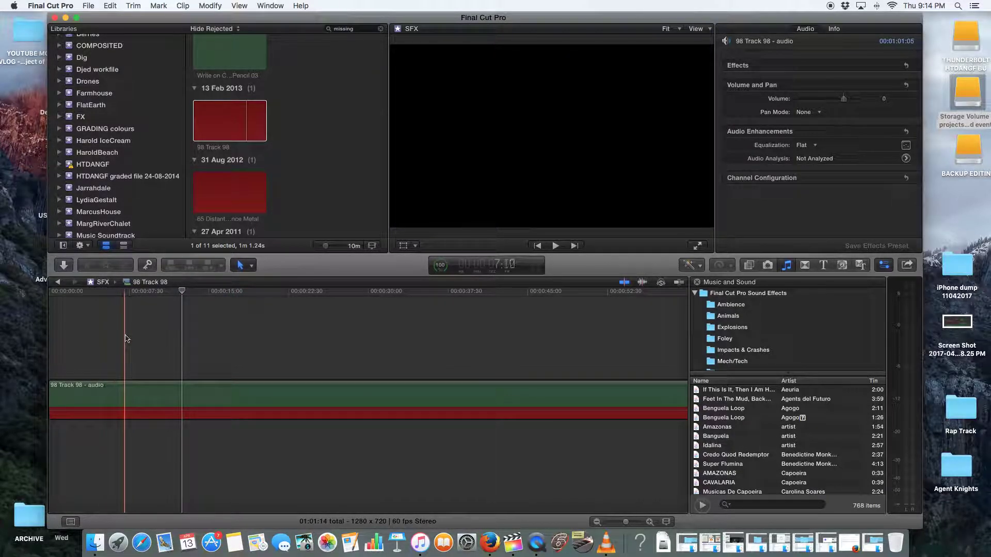
pyautogui.click(133, 390)
pyautogui.hscroll(-1, 133, 389)
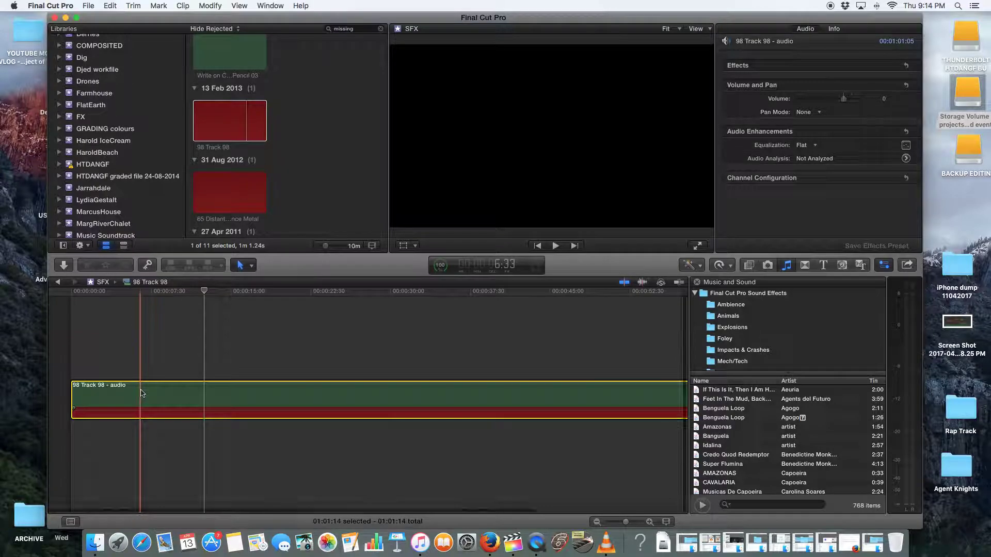
pyautogui.rightClick(141, 390)
pyautogui.click(163, 441)
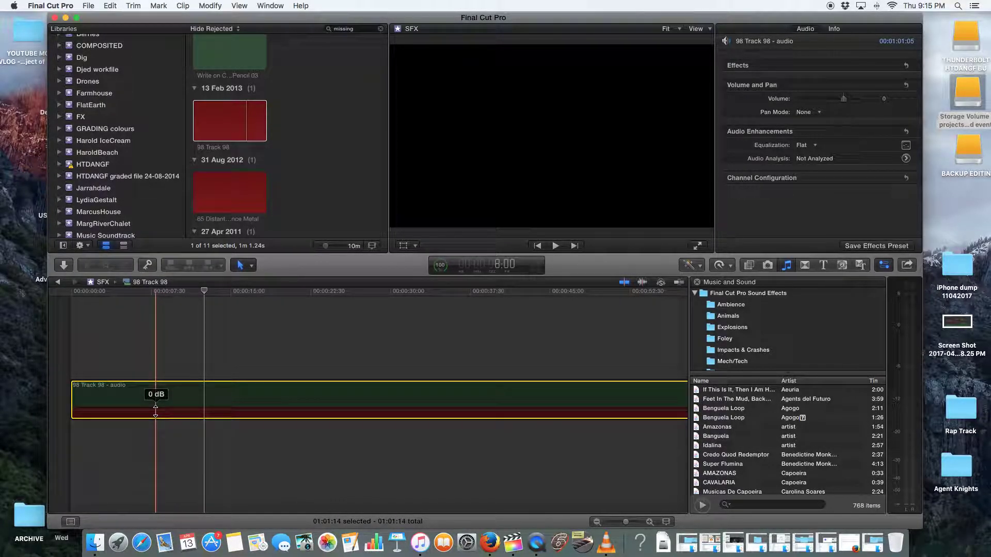
# Step: Select the 65 Distant Pain - Horror Ambience Metal clip in the browser and return the timeline to the BEmovie project
pyautogui.click(234, 134)
pyautogui.press('Down')
pyautogui.click(232, 134)
pyautogui.click(230, 186)
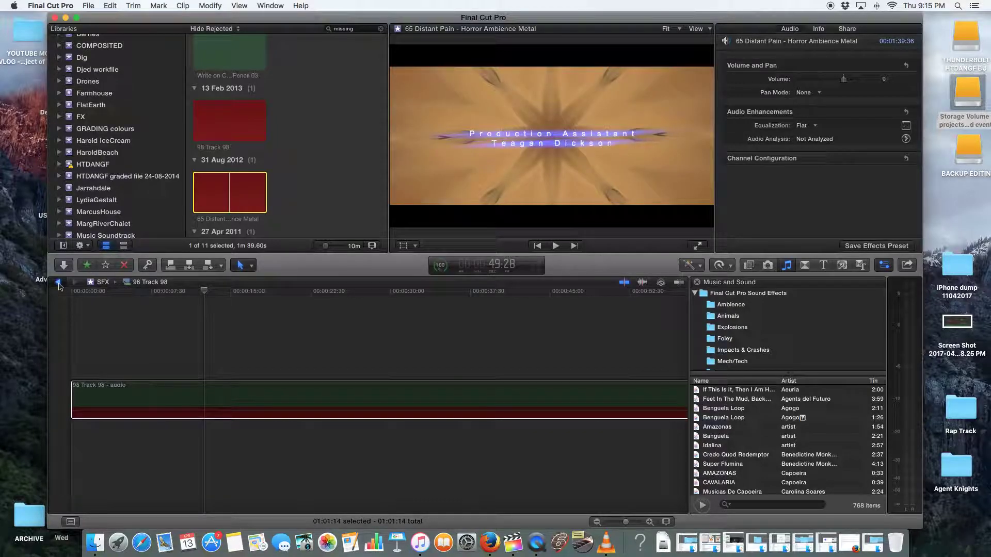
pyautogui.click(57, 282)
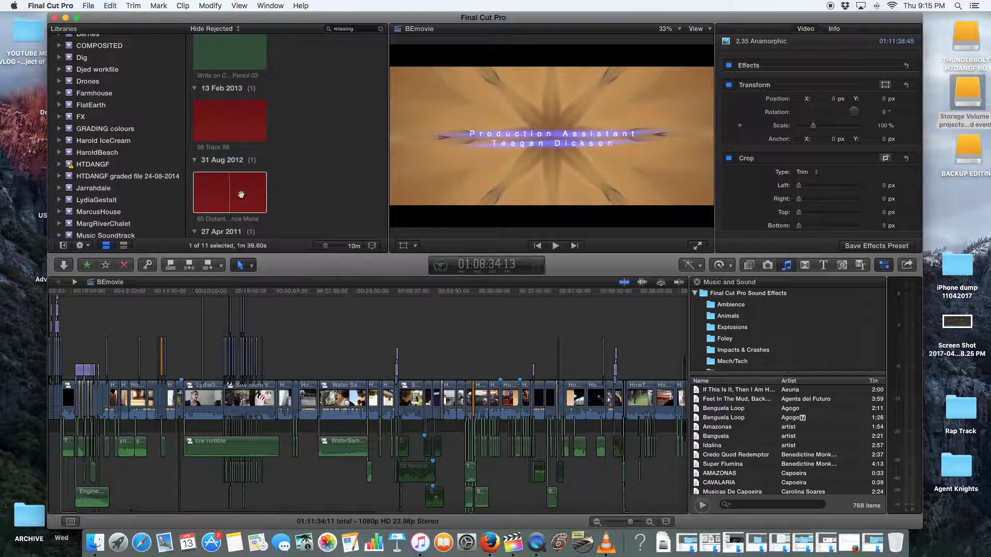
# Step: Open the 65 Distant Pain - Horror Ambience Metal clip in its own timeline and select its audio
pyautogui.click(241, 195)
pyautogui.rightClick(241, 195)
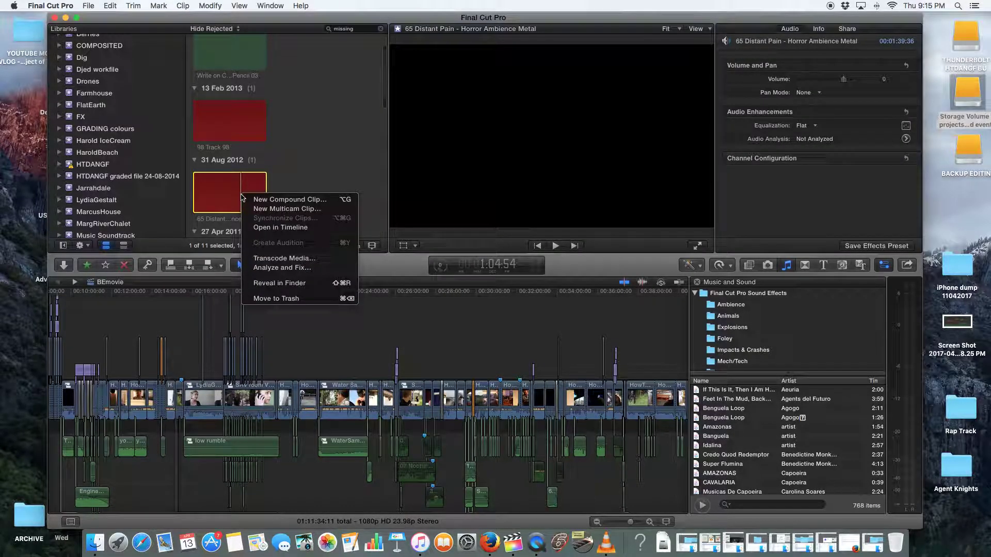
pyautogui.click(261, 227)
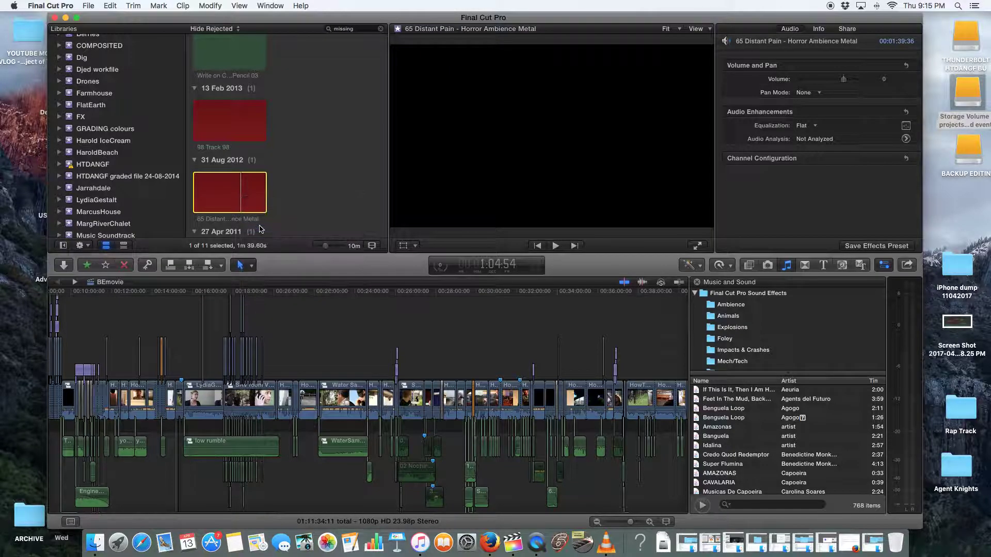
pyautogui.click(306, 404)
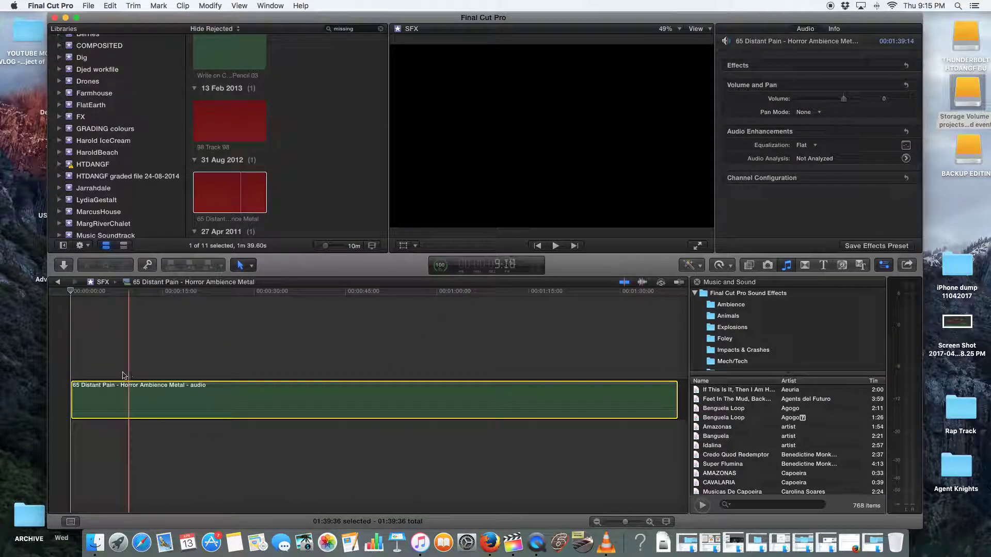
# Step: Play the 65 Distant Pain audio from about 2:40 while adjusting the system volume, stop playback, and reselect the audio clip
pyautogui.click(87, 372)
pyautogui.press('space')
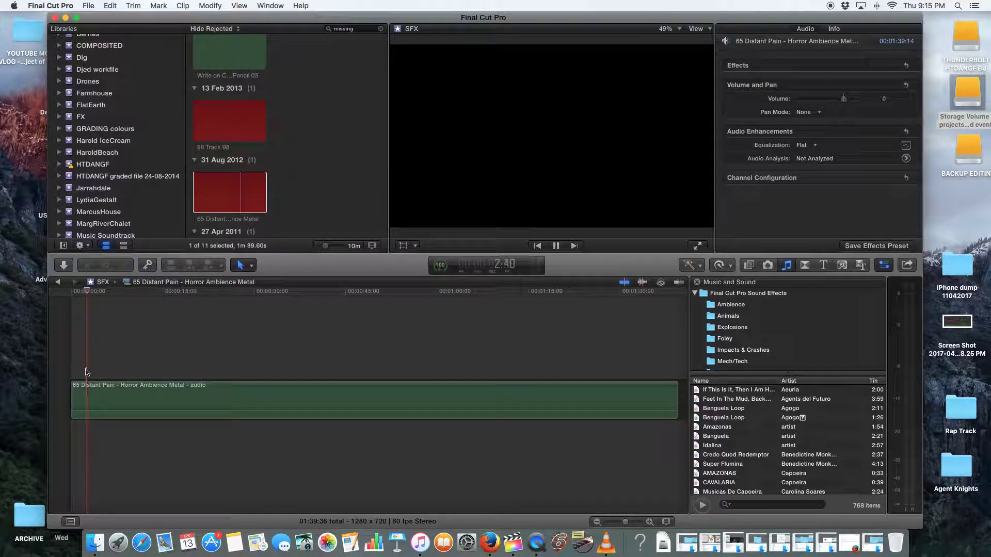
pyautogui.press('XF86AudioRaiseVolume')
pyautogui.press('XF86AudioRaiseVolume')
pyautogui.press('XF86AudioRaiseVolume')
pyautogui.press('XF86AudioLowerVolume')
pyautogui.press('XF86AudioLowerVolume')
pyautogui.press('XF86AudioLowerVolume')
pyautogui.press('XF86AudioLowerVolume')
pyautogui.press('XF86AudioLowerVolume')
pyautogui.press('space')
pyautogui.click(143, 400)
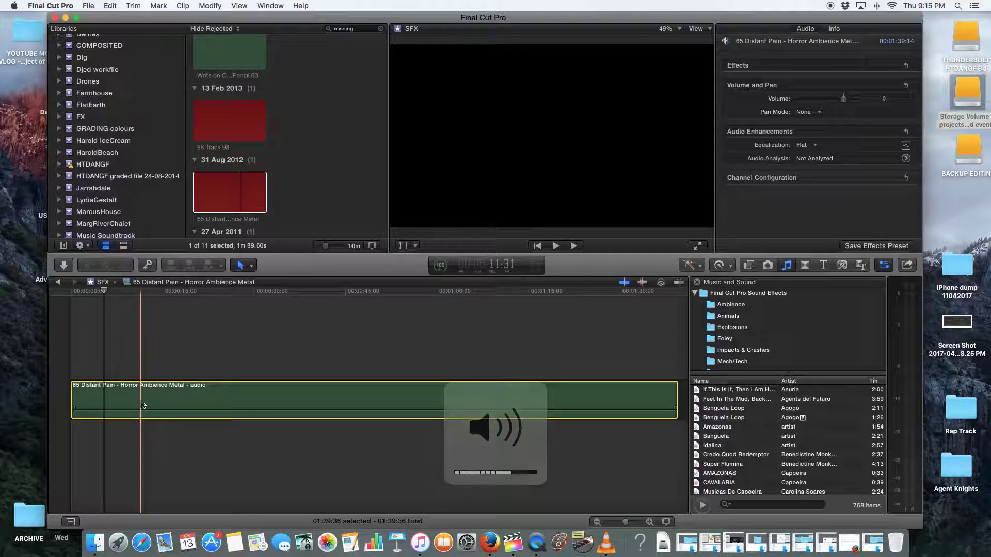
# Step: Compare the 65 Distant Pain - Horror Ambience Metal clip in the browser with its audio in the timeline, including the browser clip's available commands
pyautogui.click(202, 347)
pyautogui.click(155, 401)
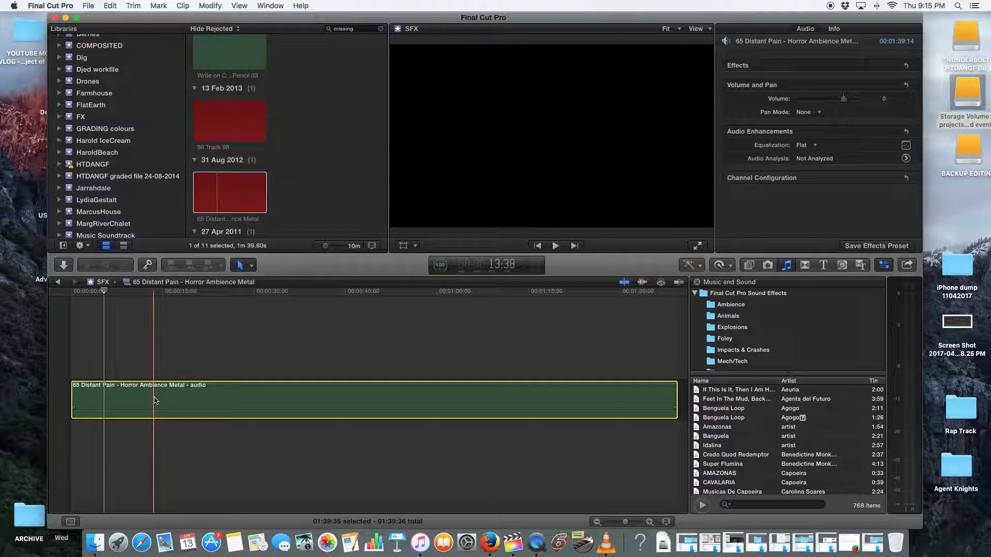
pyautogui.click(215, 206)
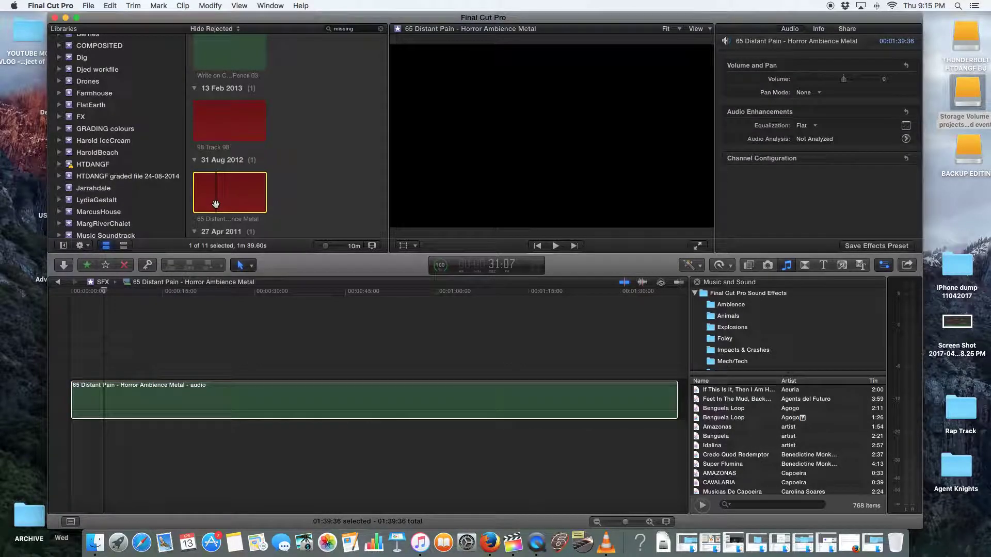
pyautogui.click(191, 396)
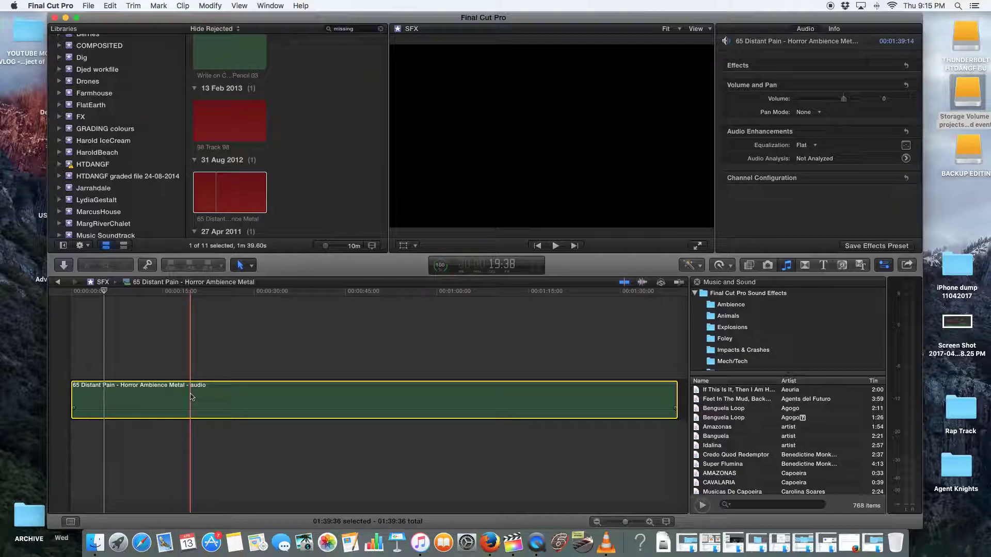
pyautogui.click(231, 189)
pyautogui.click(198, 398)
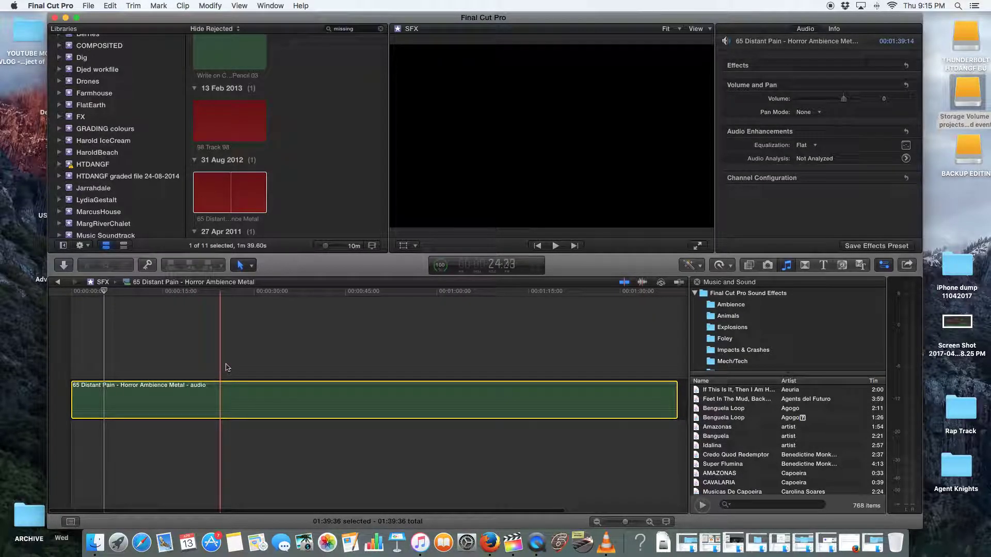
pyautogui.click(222, 194)
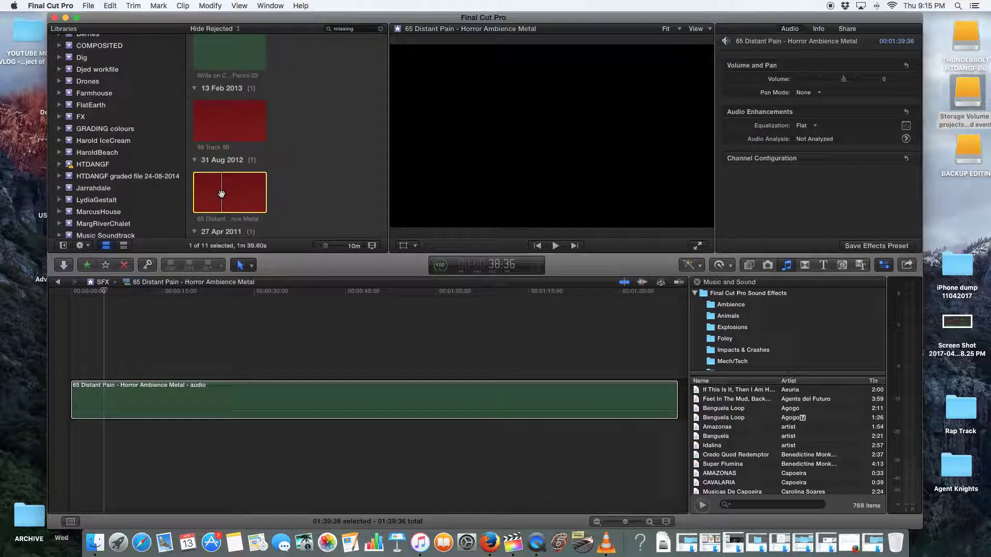
pyautogui.rightClick(222, 194)
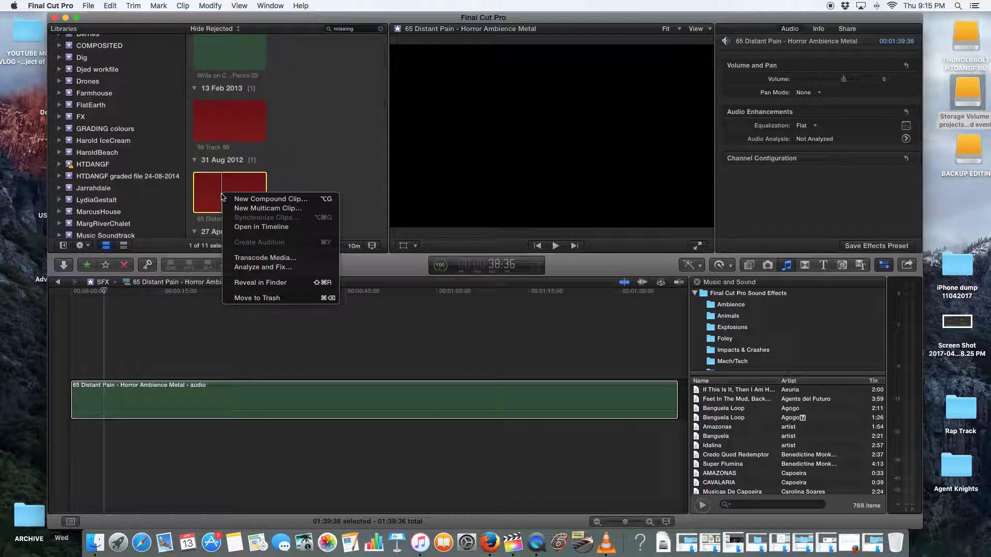
pyautogui.click(189, 390)
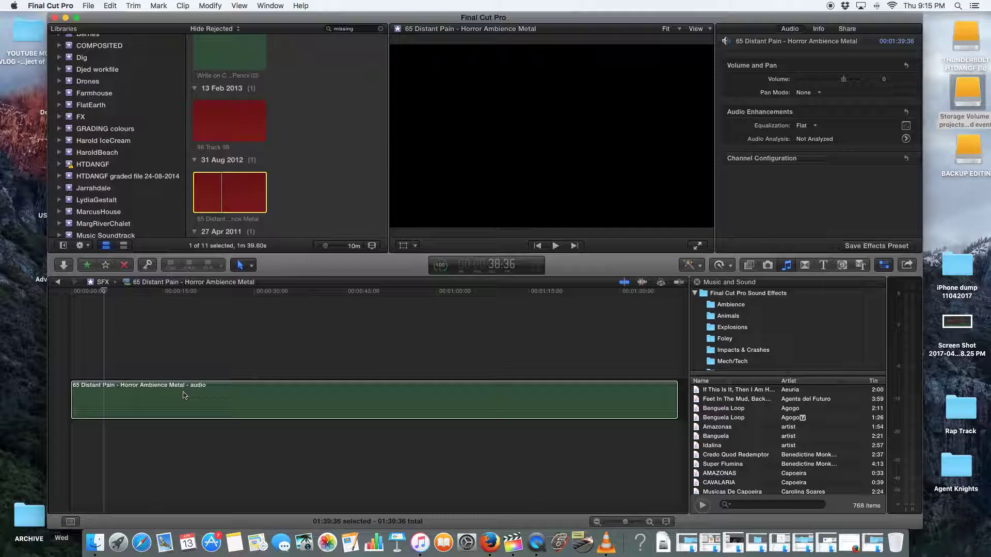
# Step: Disable the 65 Distant Pain - Horror Ambience Metal audio in its timeline
pyautogui.click(185, 396)
pyautogui.rightClick(185, 396)
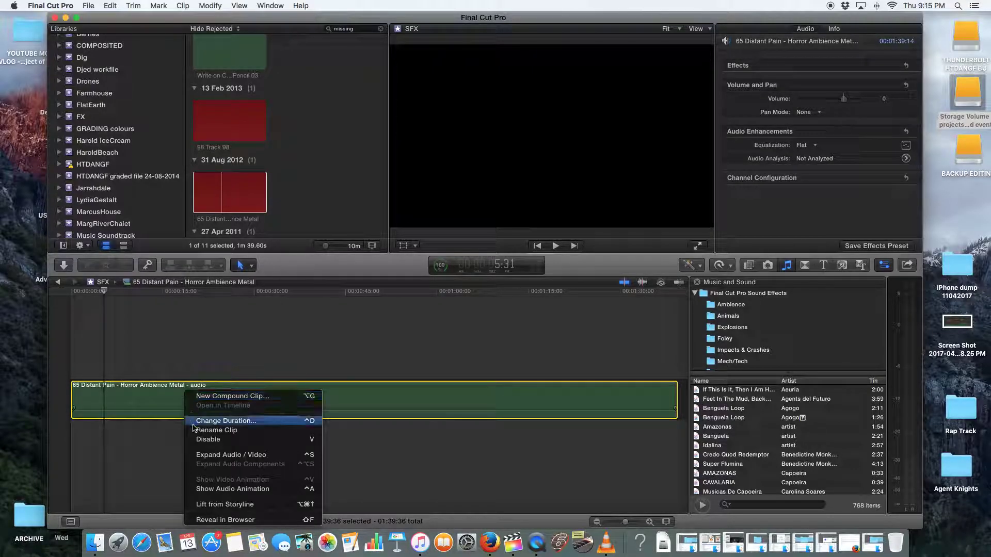
pyautogui.click(201, 439)
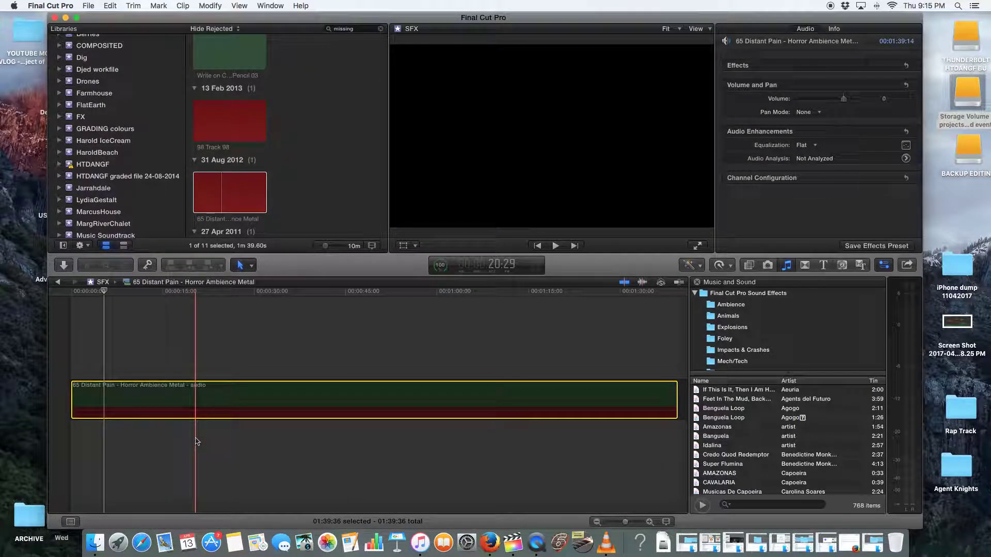
# Step: Move the playhead to about 34 seconds, reselect the disabled 65 Distant Pain audio and enable it again
pyautogui.click(278, 431)
pyautogui.click(298, 406)
pyautogui.click(277, 392)
pyautogui.click(288, 416)
pyautogui.click(264, 401)
pyautogui.press('v')
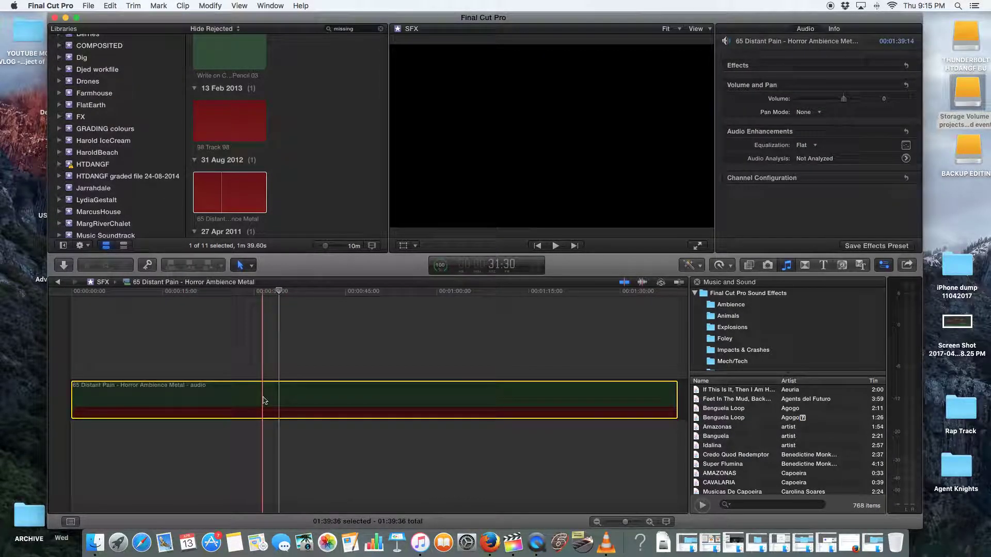
pyautogui.rightClick(265, 400)
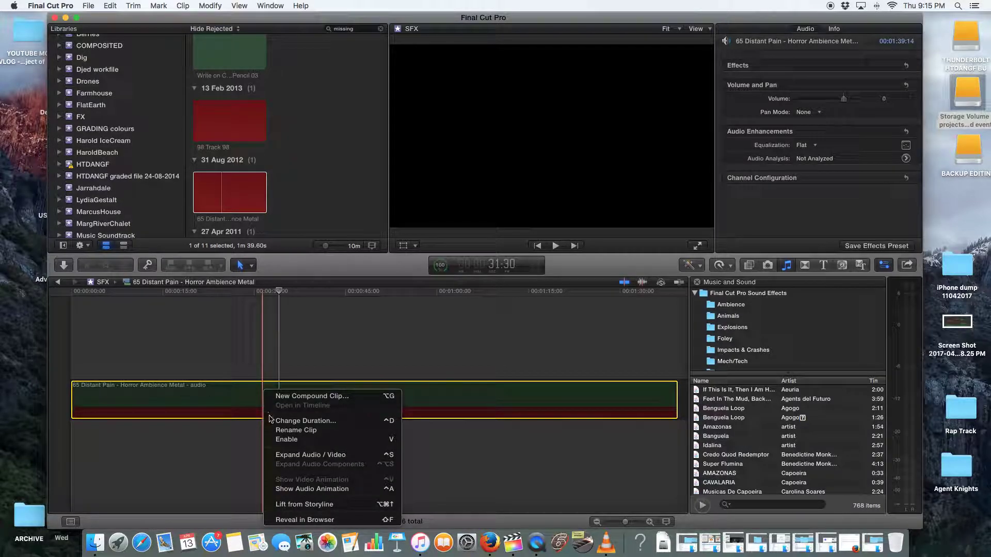
pyautogui.click(279, 440)
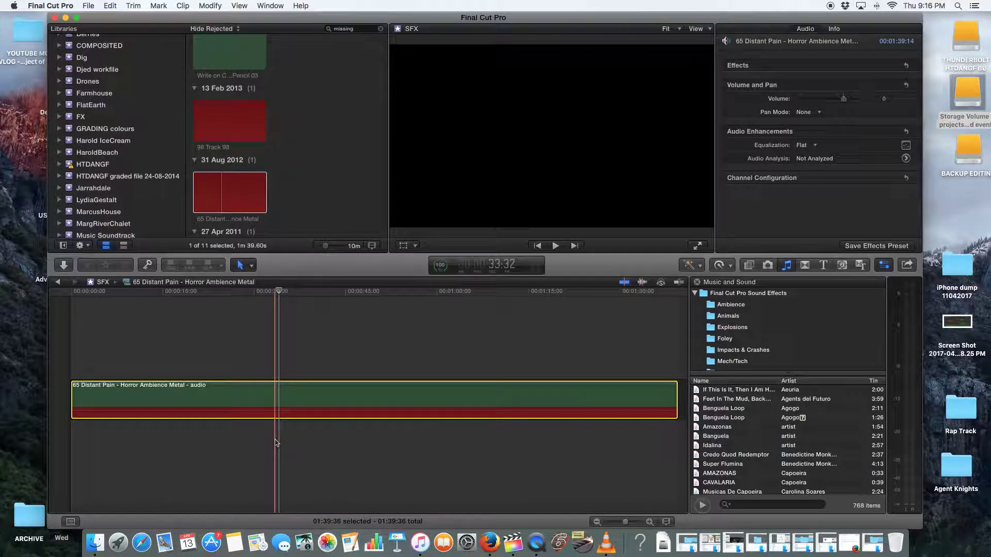
# Step: Select the enabled 65 Distant Pain audio in the timeline and turn it off once more with Disable
pyautogui.click(276, 444)
pyautogui.click(268, 395)
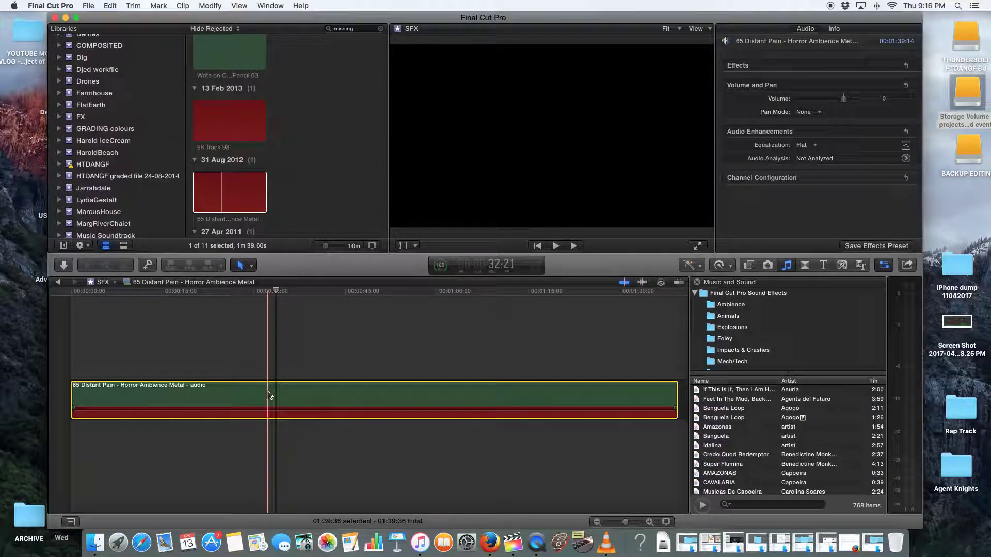
pyautogui.rightClick(268, 396)
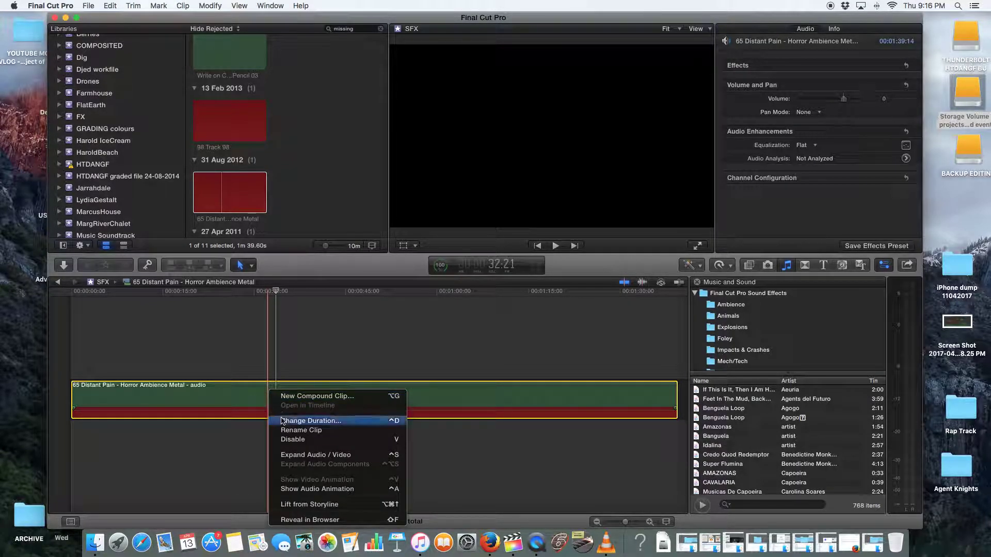
pyautogui.click(287, 440)
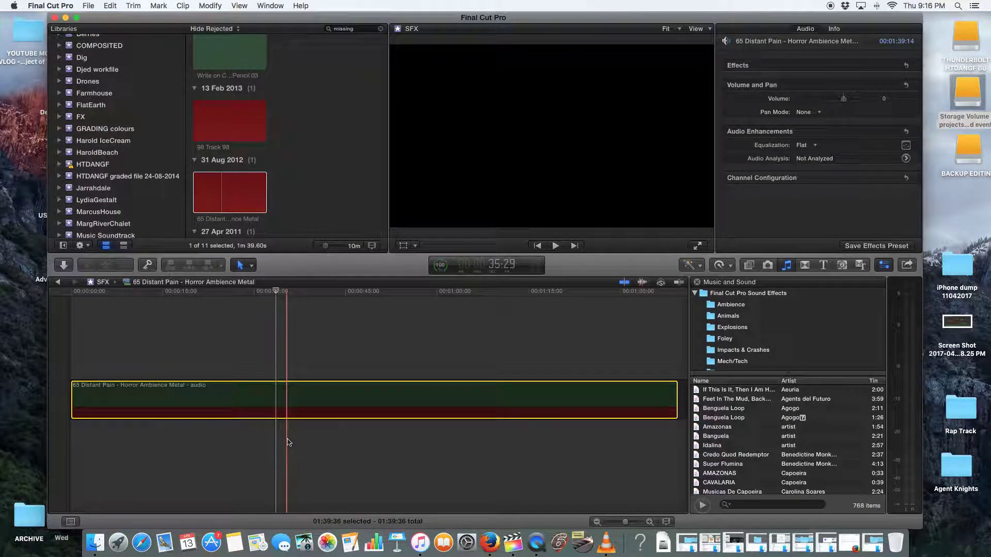
# Step: Return the timeline to the BEmovie project with the SFX event selected, and place the playhead at about 23:31
pyautogui.click(57, 283)
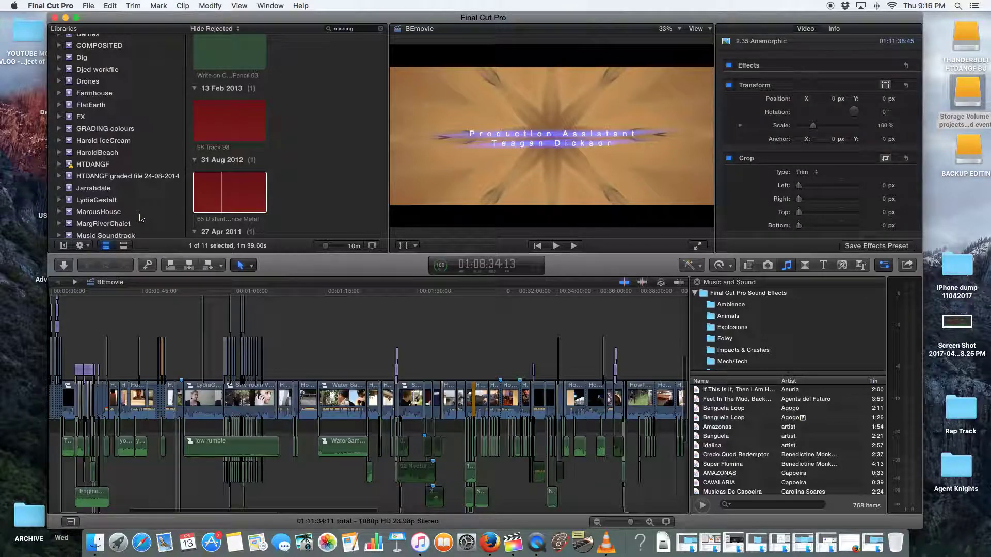
pyautogui.scroll(-5, 140, 218)
pyautogui.click(85, 221)
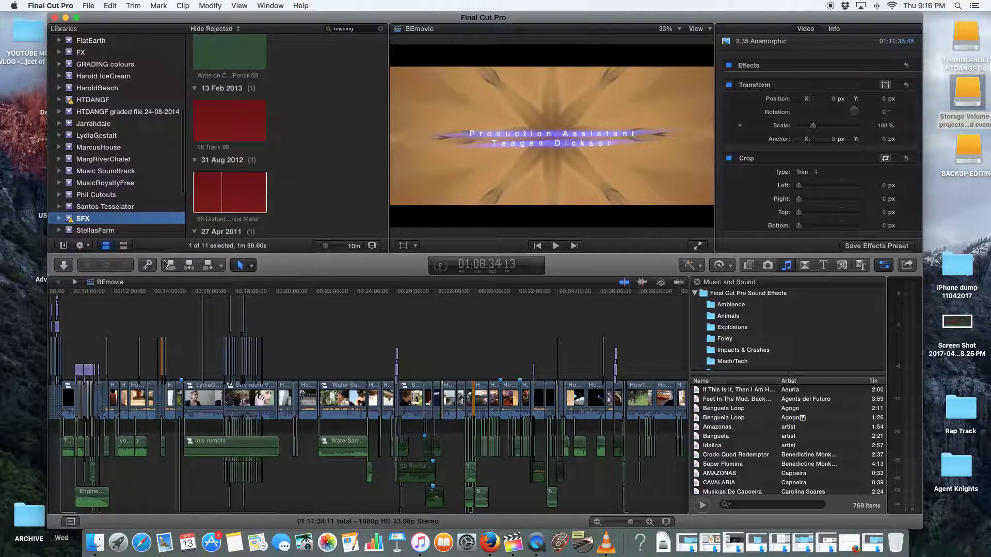
pyautogui.click(345, 354)
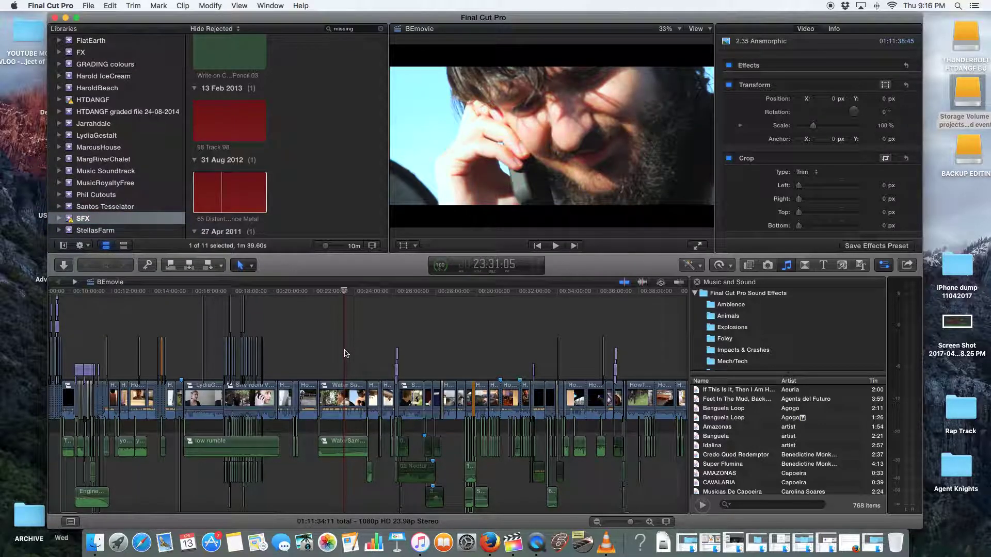
# Step: Examine the clips in the HTDANGF event down to the May 2007 helicopter sounds, and return to the BEmovie timeline
pyautogui.click(126, 99)
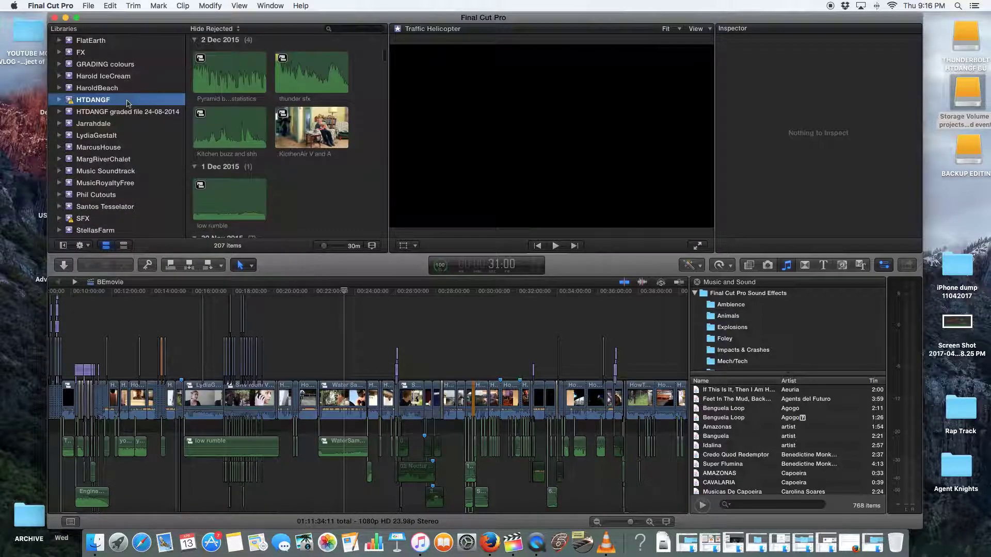
pyautogui.scroll(5, 232, 137)
pyautogui.scroll(-10, 232, 137)
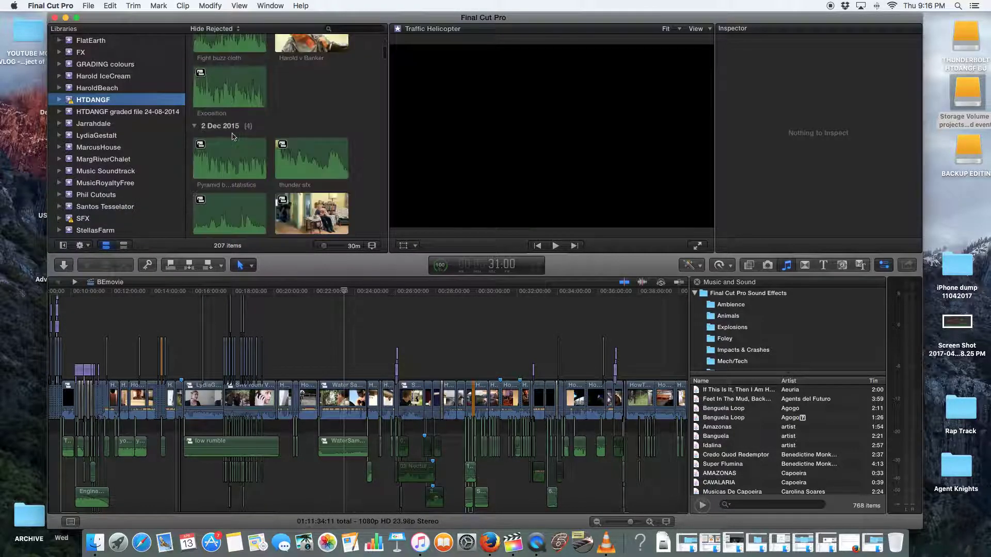
pyautogui.scroll(-15, 232, 136)
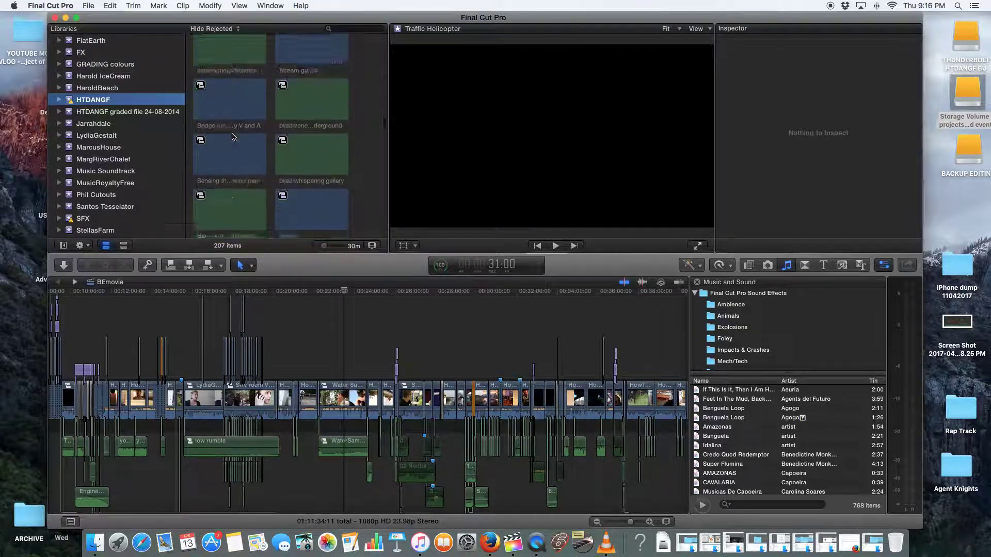
pyautogui.scroll(-15, 232, 137)
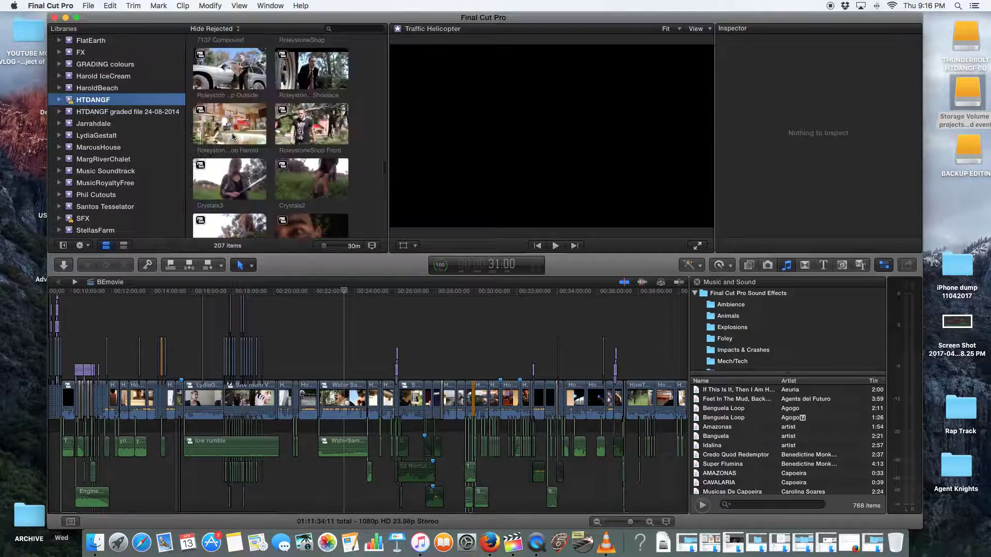
pyautogui.scroll(15, 233, 137)
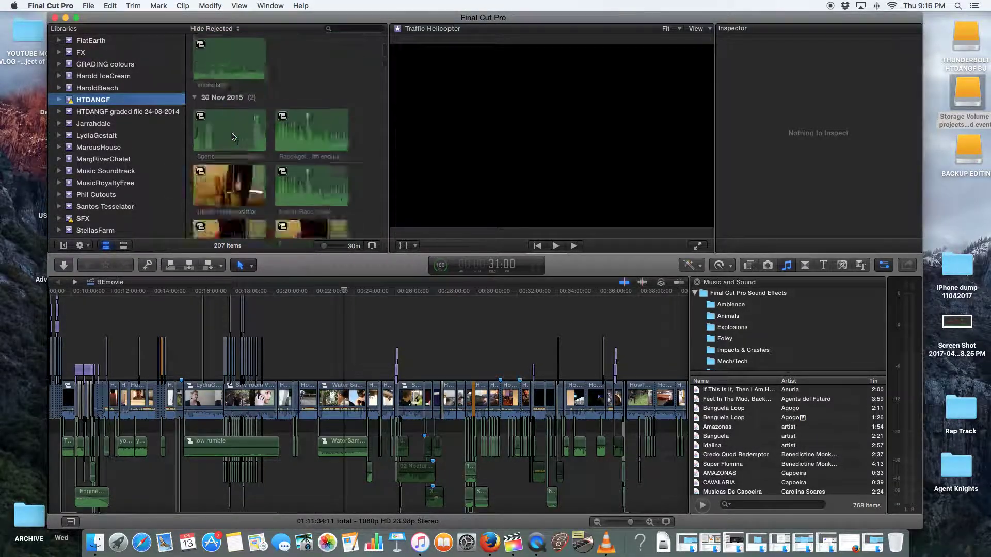
pyautogui.scroll(-15, 233, 137)
pyautogui.click(296, 325)
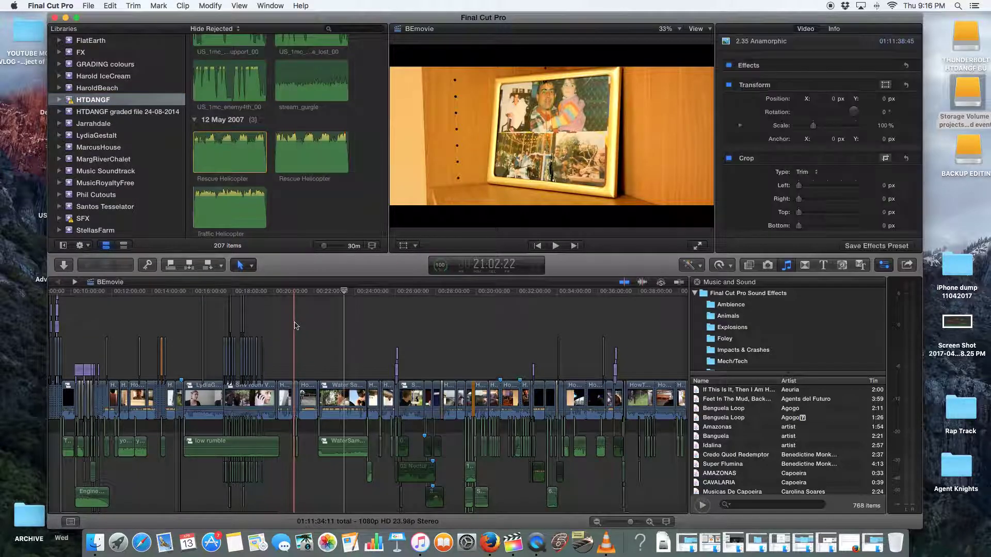